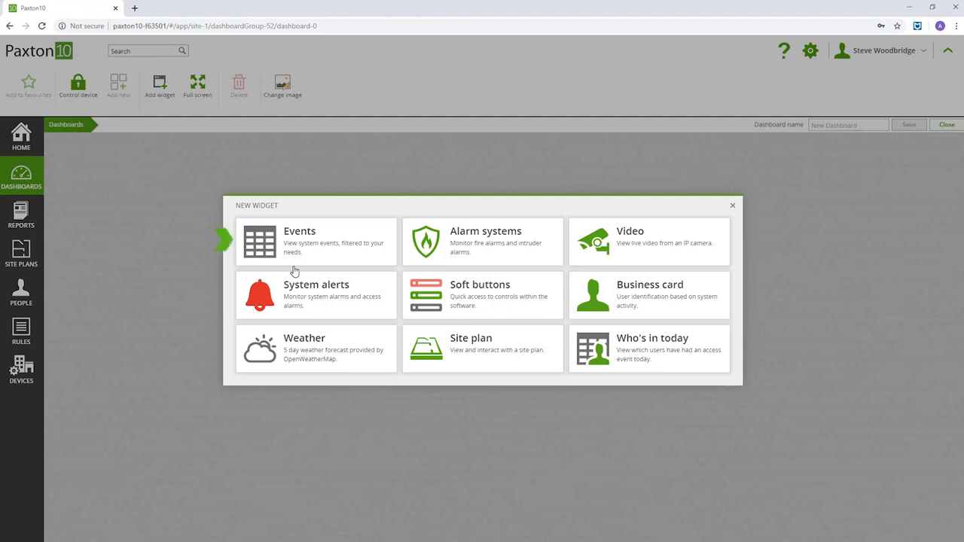
Add an Events widget whose device filter includes all nine areas, alarms, camera and doors.
click(300, 250)
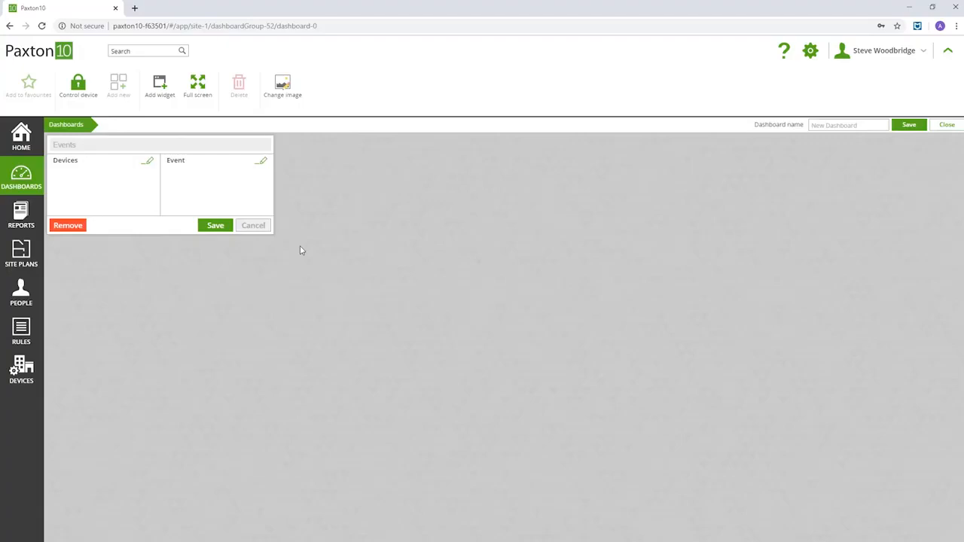
click(146, 162)
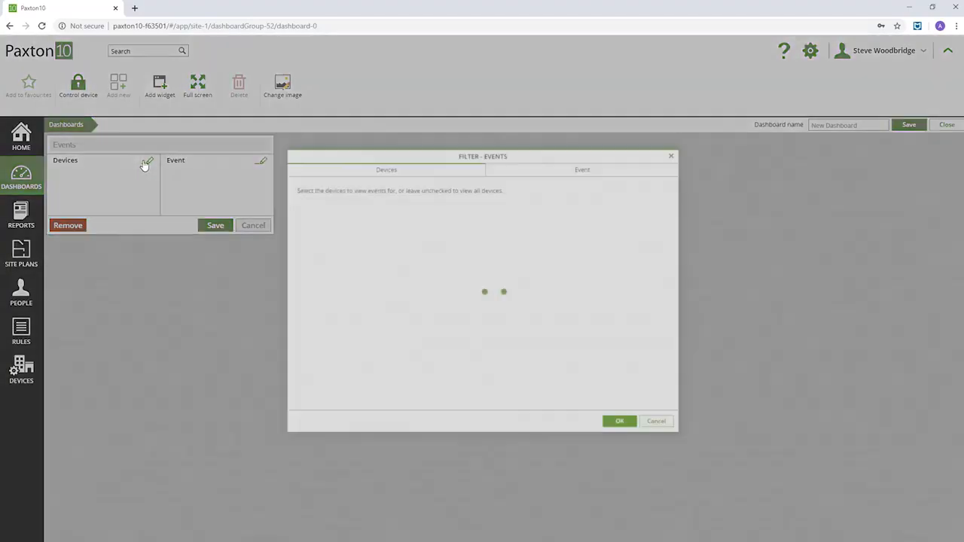
click(313, 235)
click(312, 248)
click(312, 261)
click(312, 274)
click(313, 288)
click(313, 301)
click(312, 313)
click(313, 327)
click(313, 340)
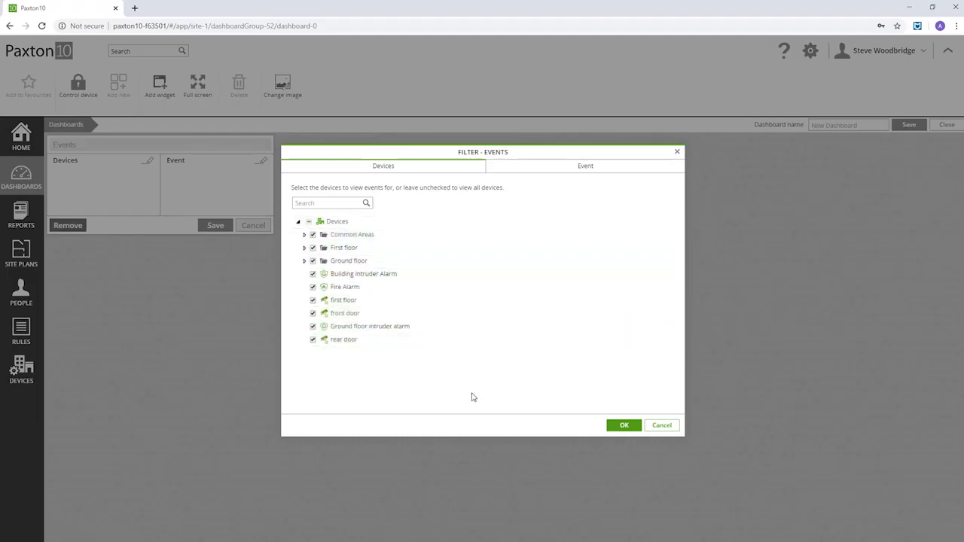
click(624, 426)
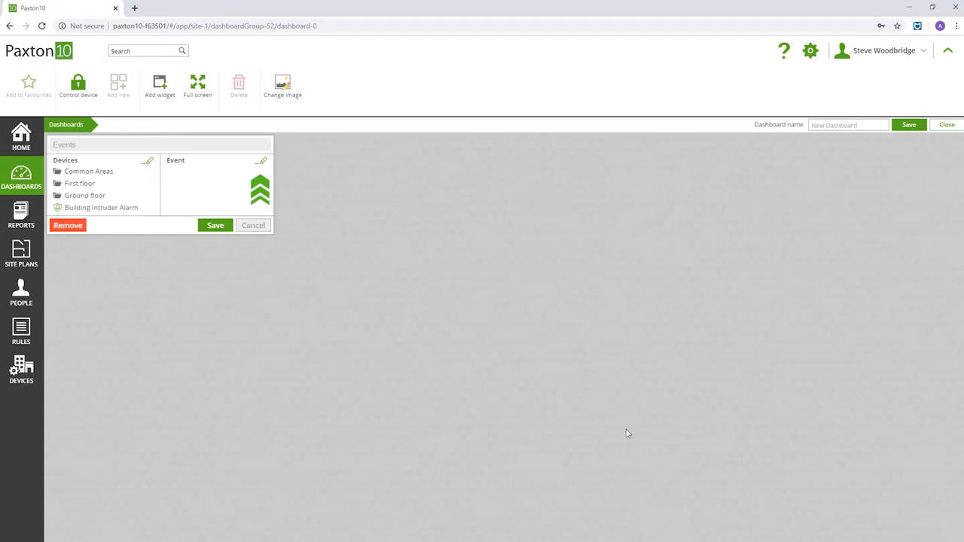
Keep every event type selected and save the Events widget.
click(262, 162)
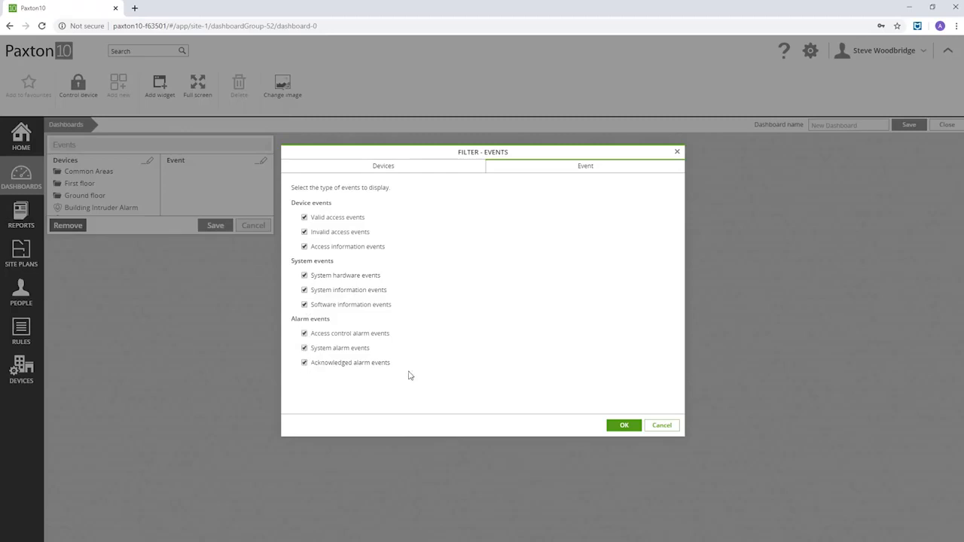
click(621, 426)
click(216, 226)
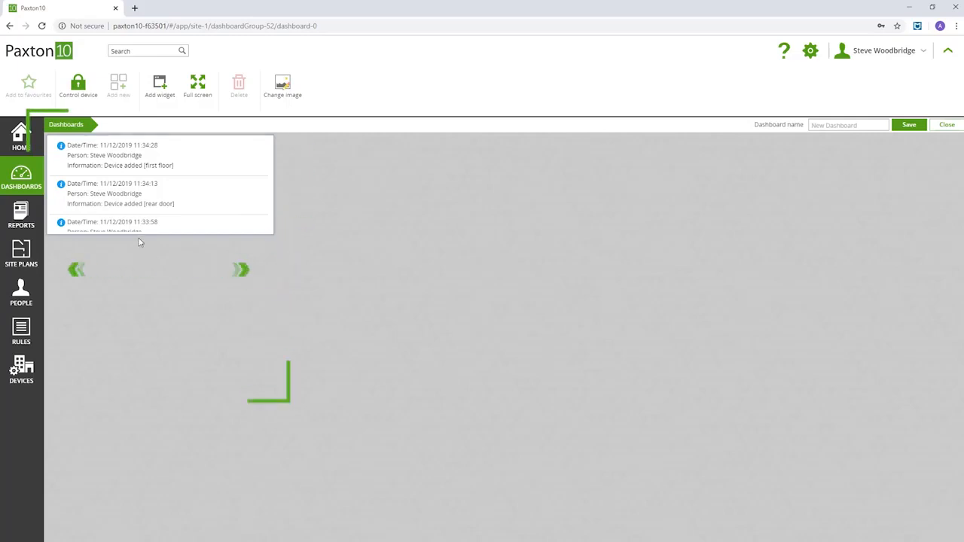
Enlarge the Events widget to 2 x 3 so it shows the full date/person/where/information table.
drag(141, 233, 164, 445)
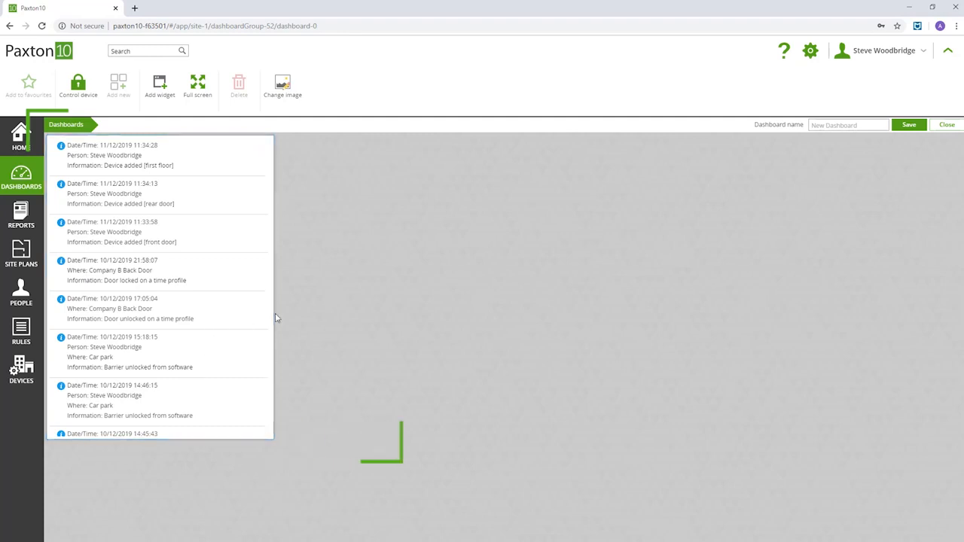
drag(273, 315, 509, 357)
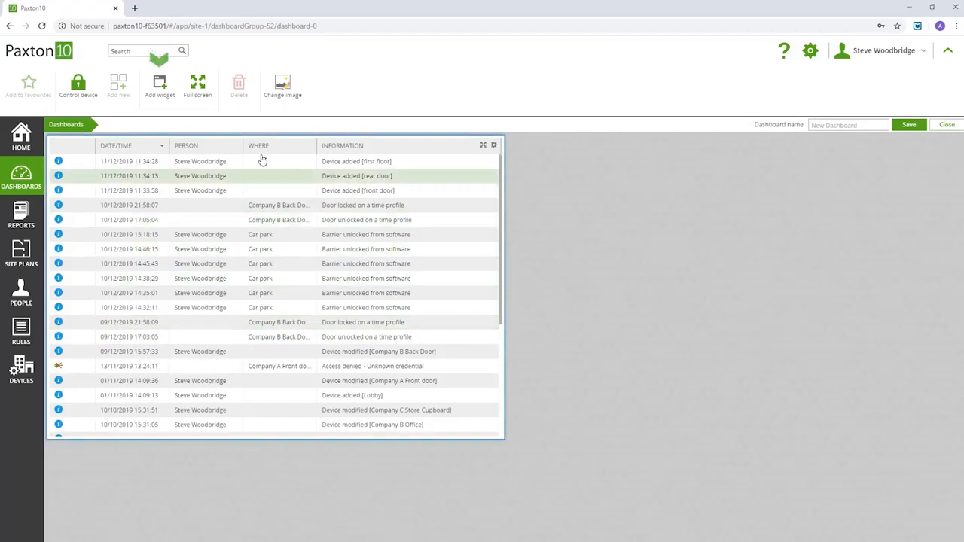
click(157, 89)
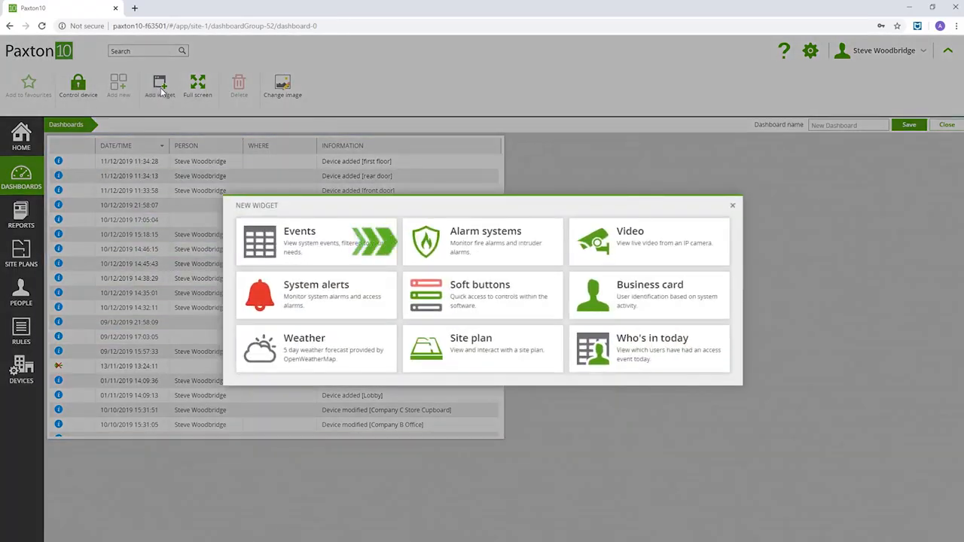
Add an Alarm systems widget for the Building and Ground floor intruder alarms.
click(472, 238)
click(444, 227)
click(313, 239)
click(313, 266)
click(624, 412)
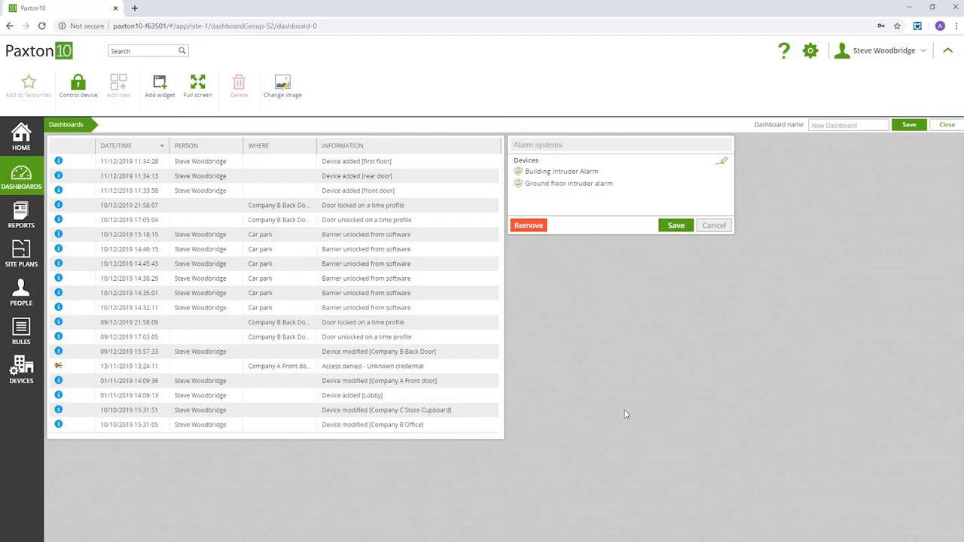
click(676, 226)
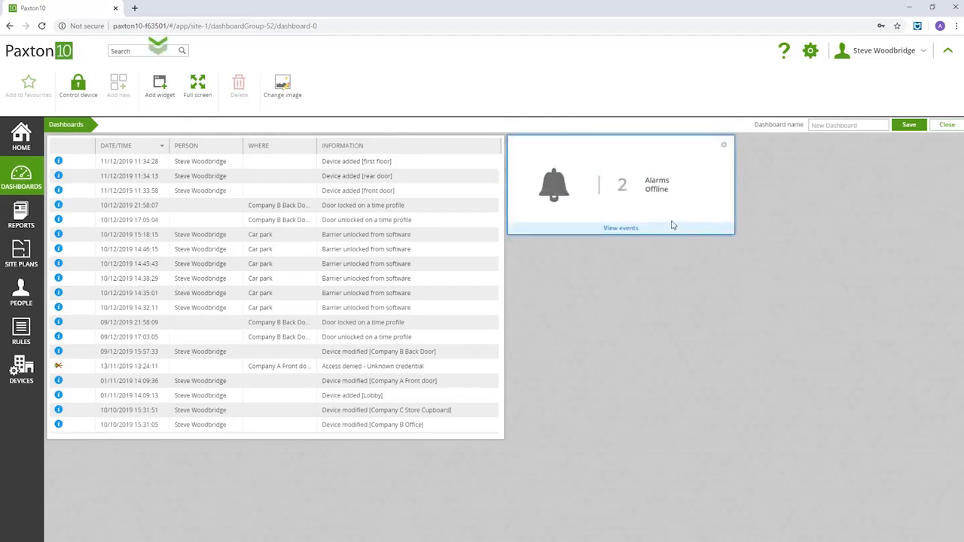
click(165, 83)
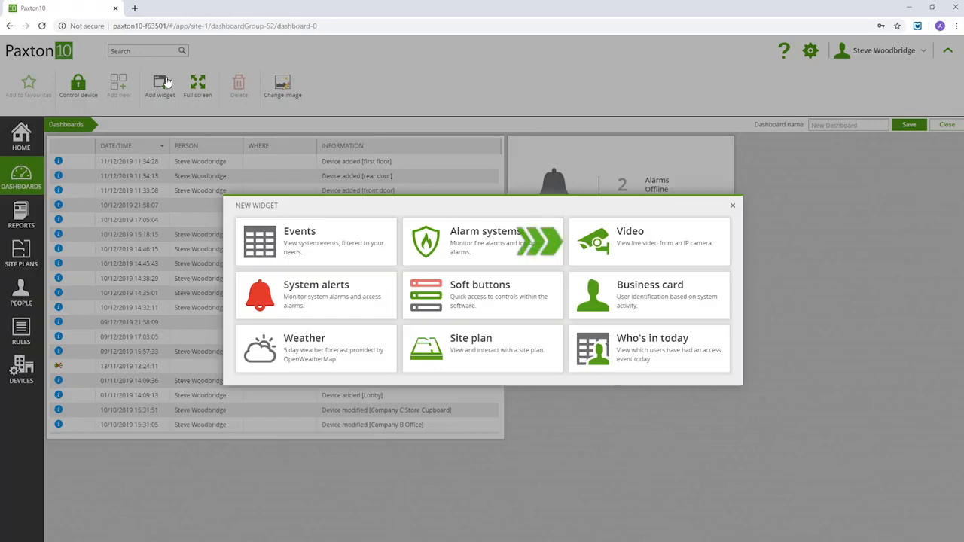
Add a Video widget streaming the Lobby camera.
click(618, 242)
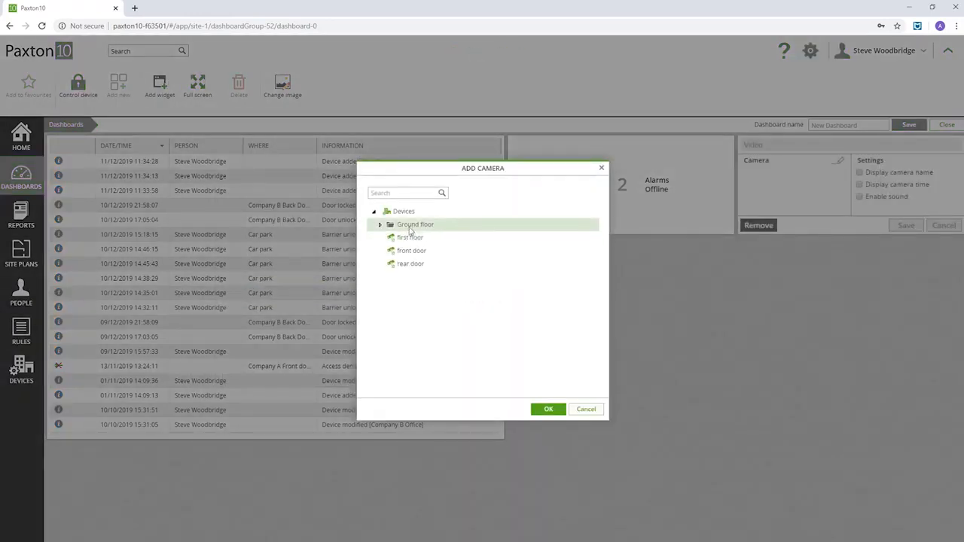
click(412, 238)
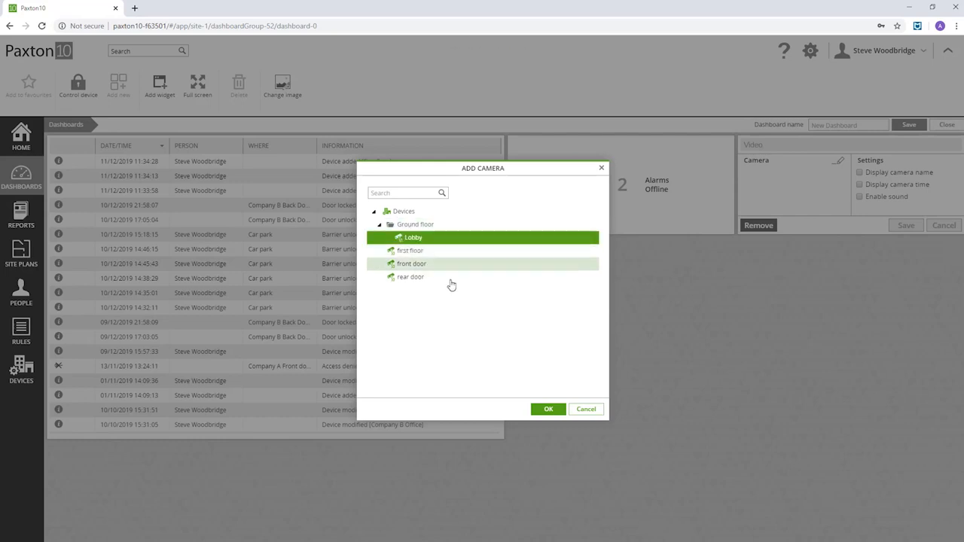
click(549, 410)
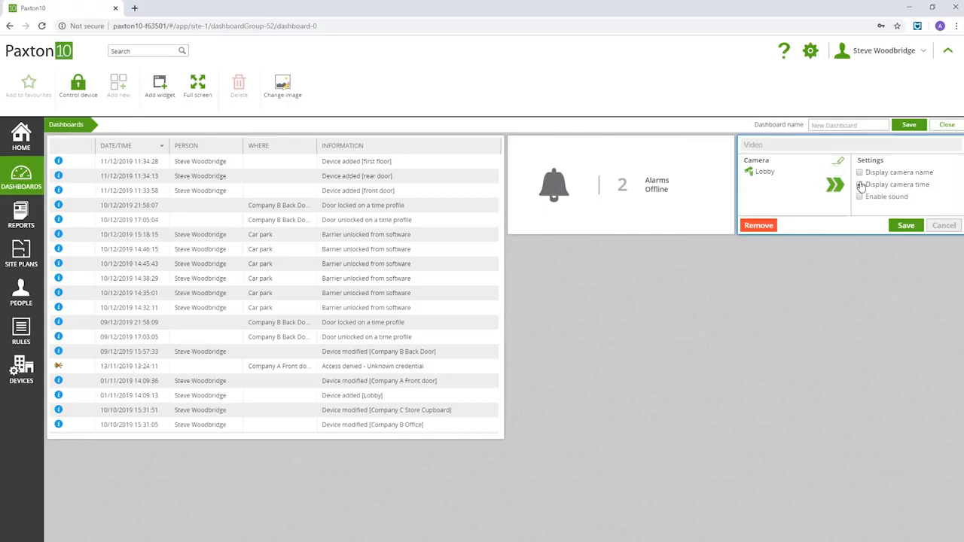
click(905, 226)
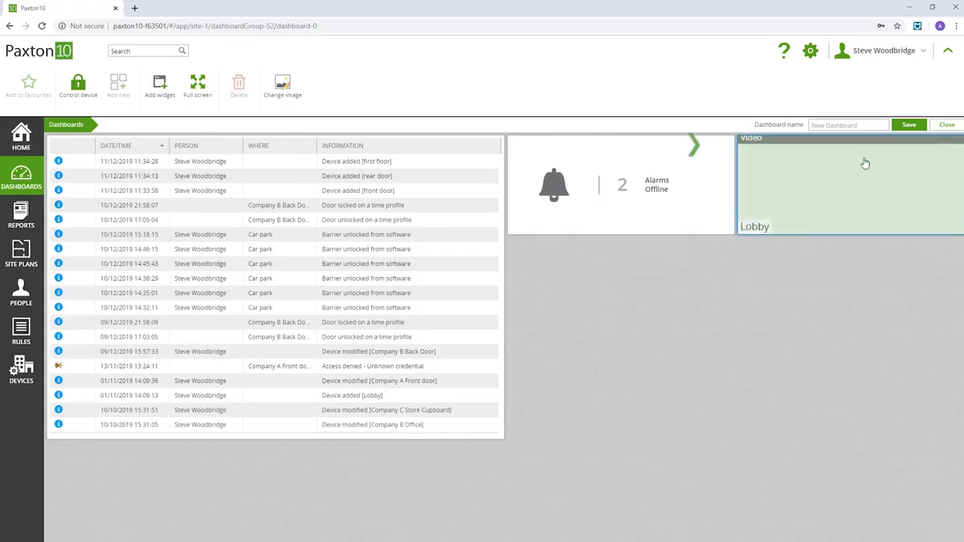
Place the Lobby video beneath the alarms widget, resized to 1 x 2.
drag(854, 143, 628, 244)
drag(622, 338, 626, 446)
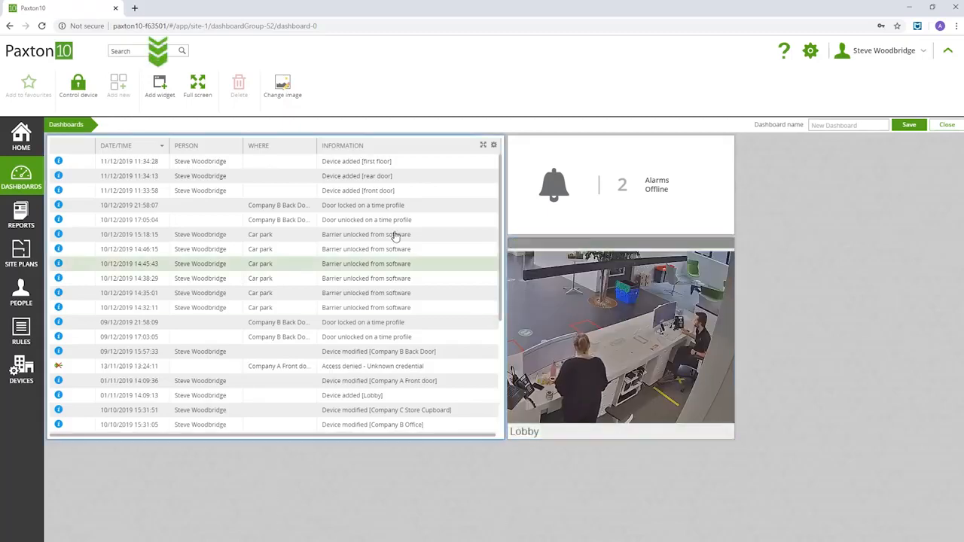
click(157, 89)
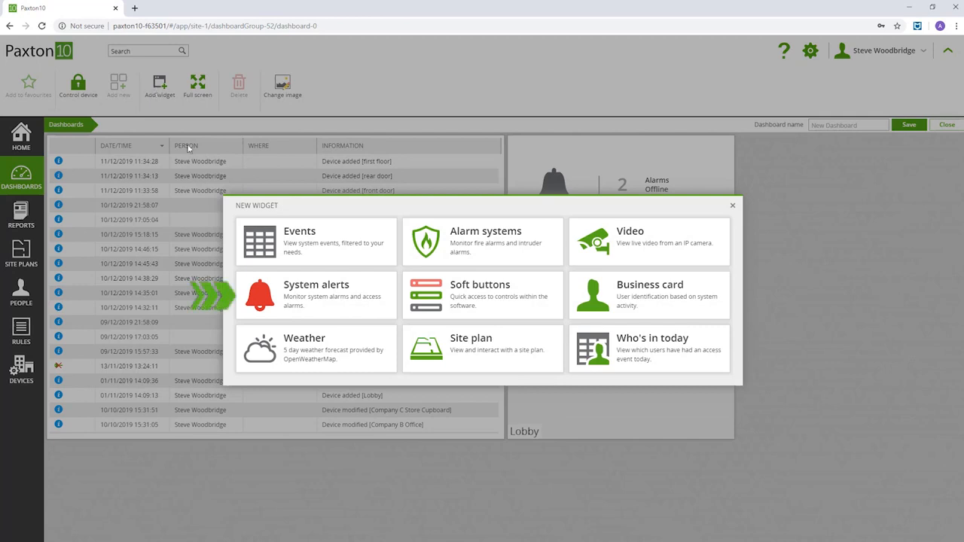
Add a System alerts widget with all devices, from Common Areas to the Ground floor intruder alarm, ticked.
click(308, 315)
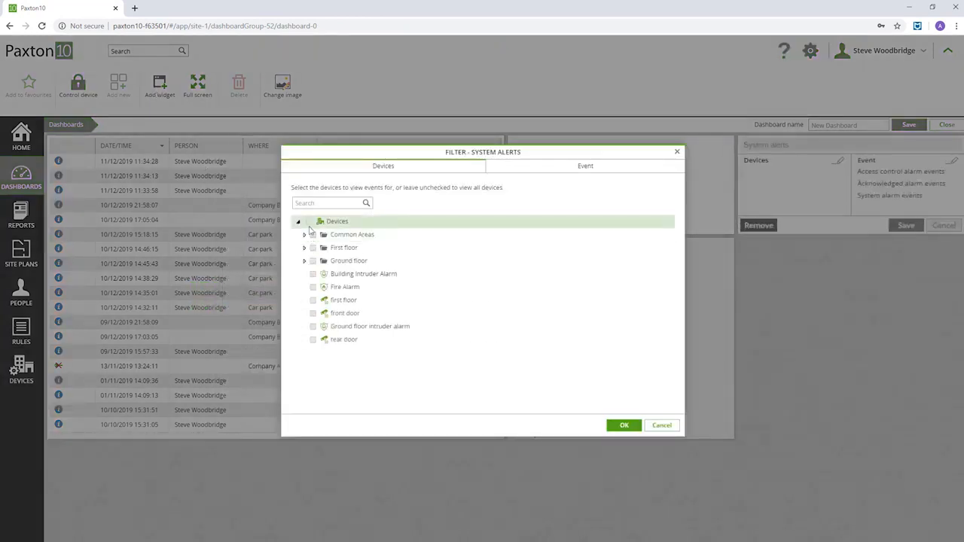
click(313, 234)
click(313, 247)
click(313, 261)
click(313, 274)
click(313, 287)
click(312, 300)
click(312, 312)
click(314, 326)
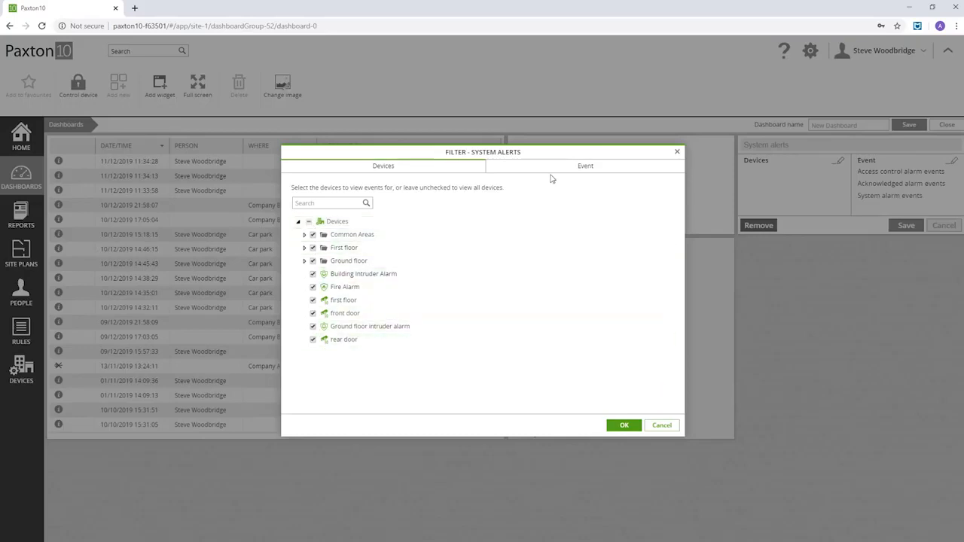
Keep all three alarm event types, save, and move the alerts widget below the events table.
click(572, 171)
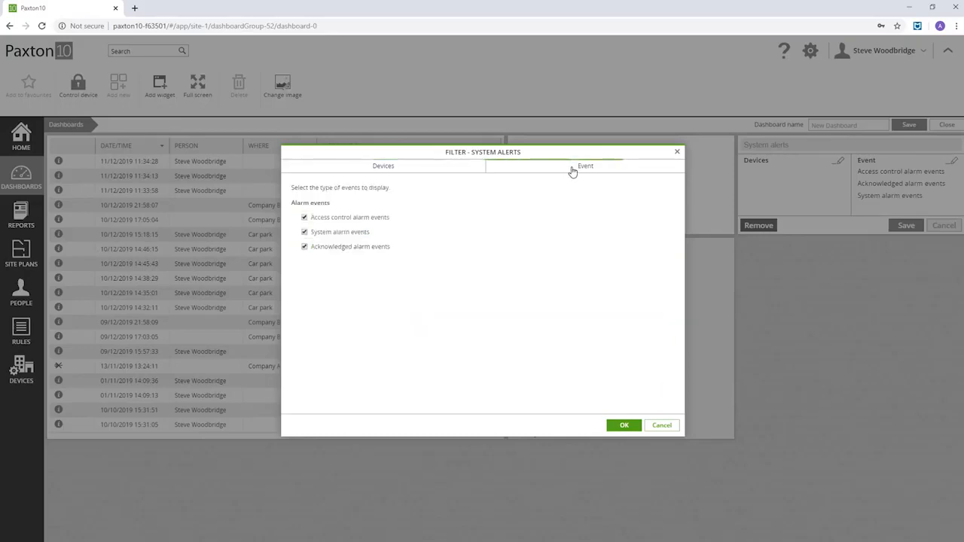
click(622, 426)
click(907, 226)
drag(844, 147, 181, 458)
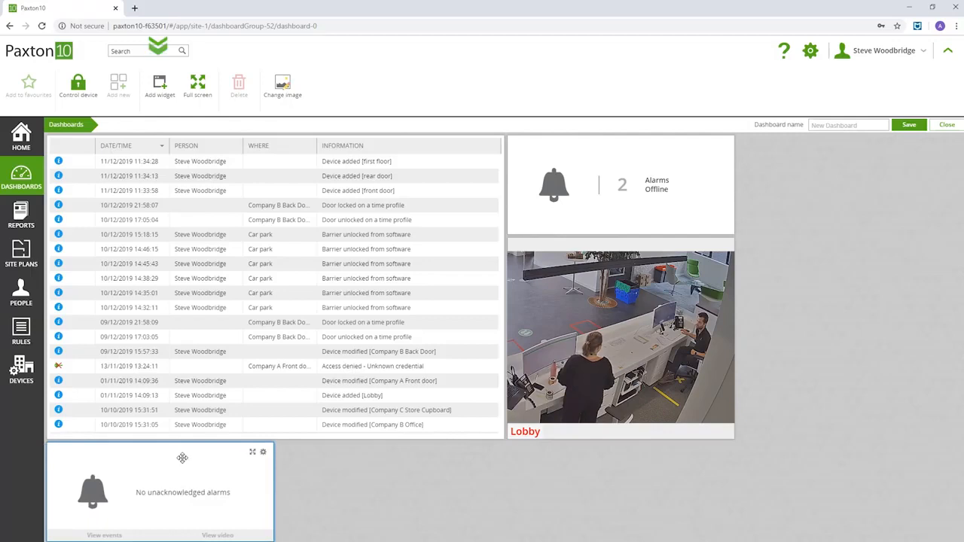
click(163, 89)
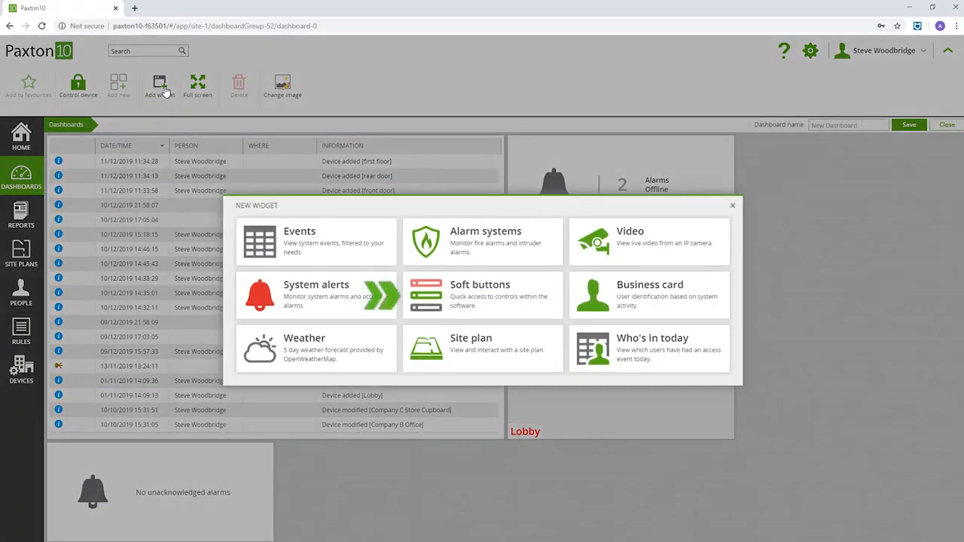
Add a Soft buttons widget with the Lobby door and Open main gate buttons.
click(449, 296)
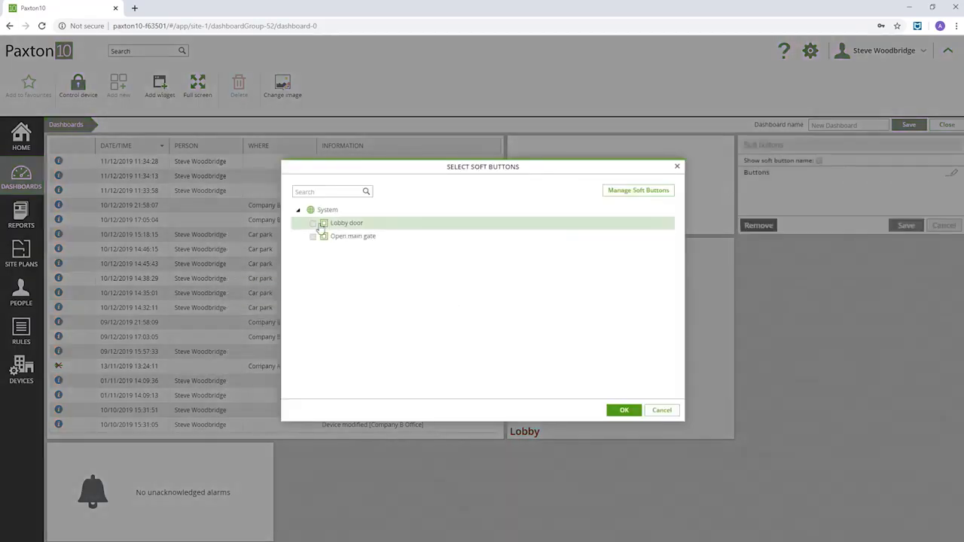
click(313, 224)
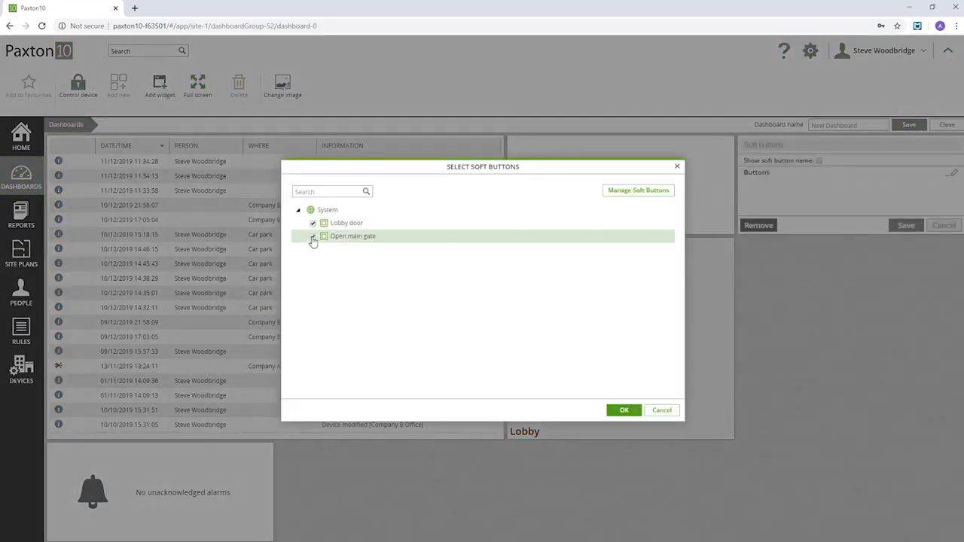
click(312, 237)
click(624, 412)
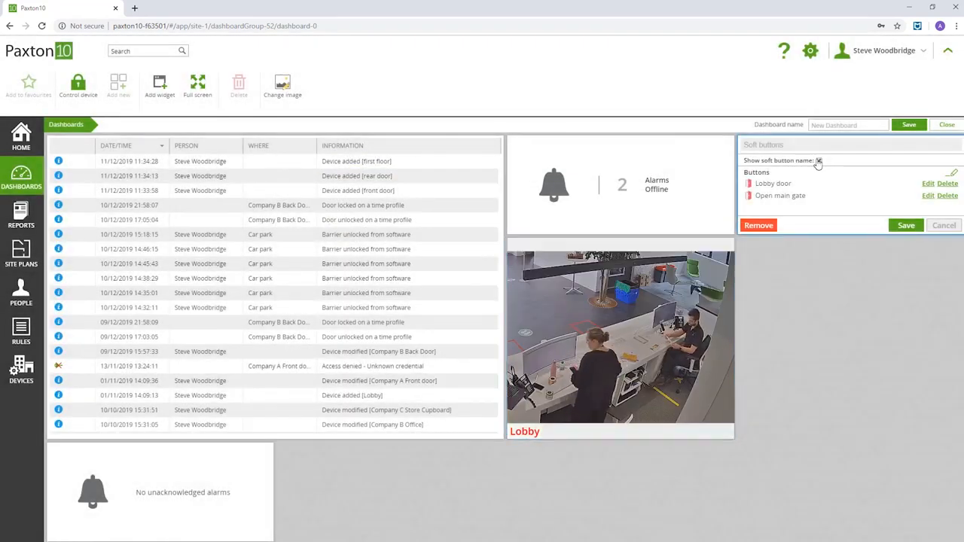
click(906, 226)
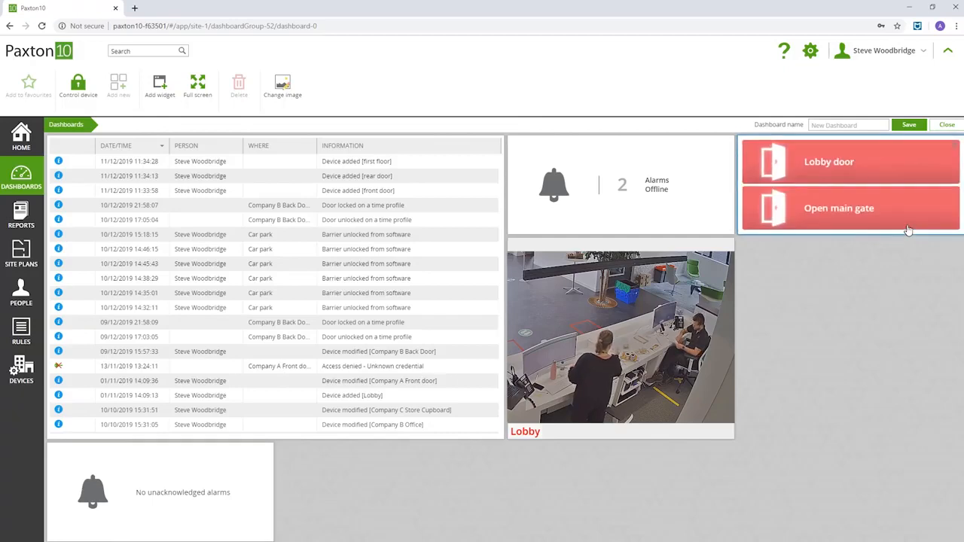
Add a Business card widget and place it beside the alarms tile.
click(164, 93)
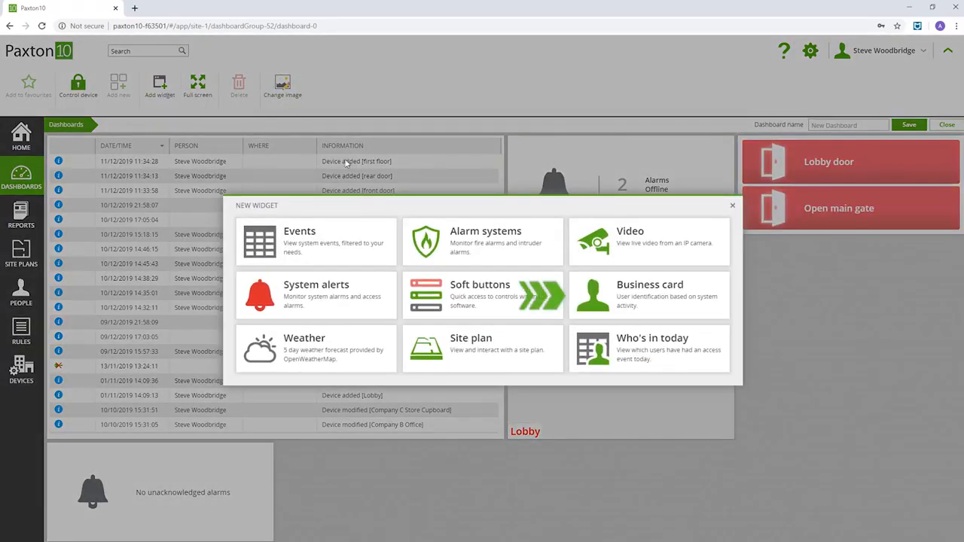
click(640, 297)
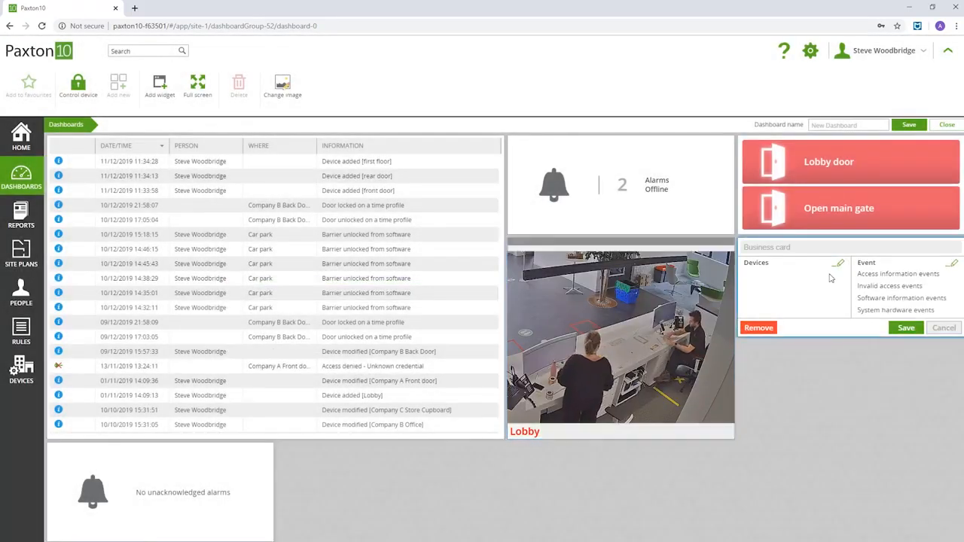
click(906, 329)
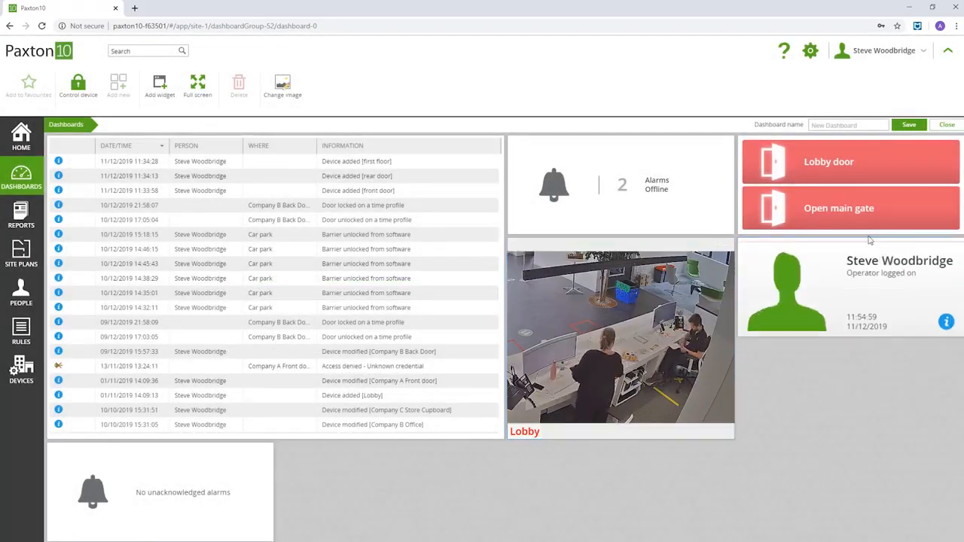
drag(866, 247, 379, 425)
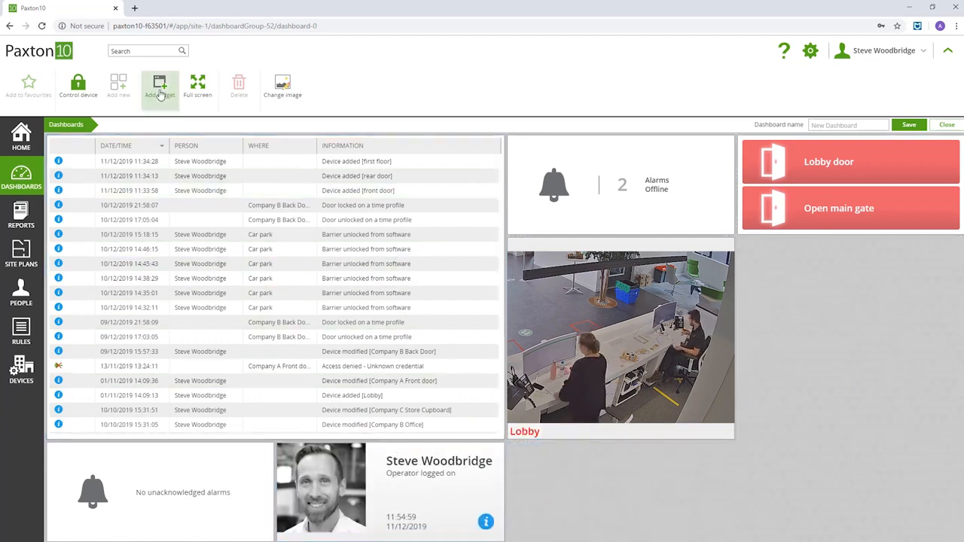
Add a Site plan widget showing the Ground Floor plan, stretched to 1 x 2.
click(160, 85)
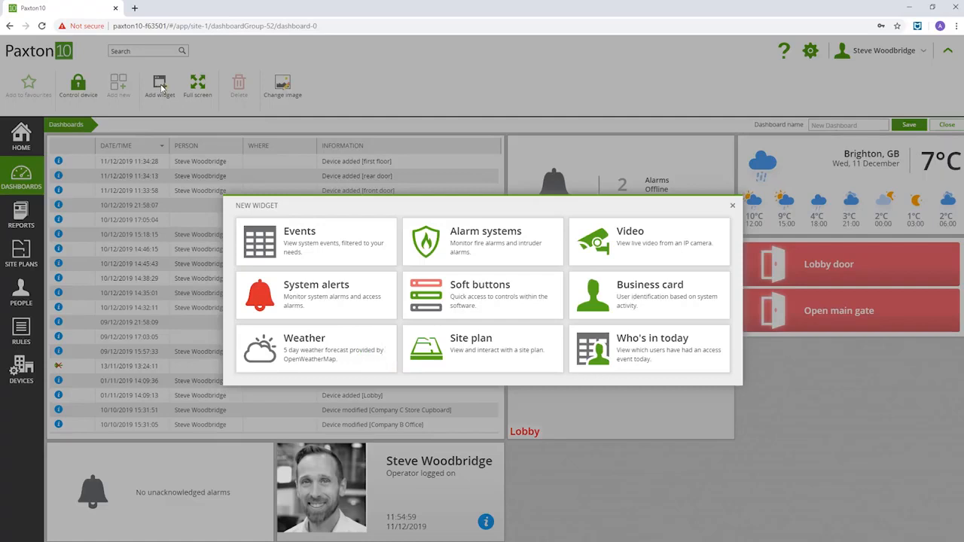
click(465, 354)
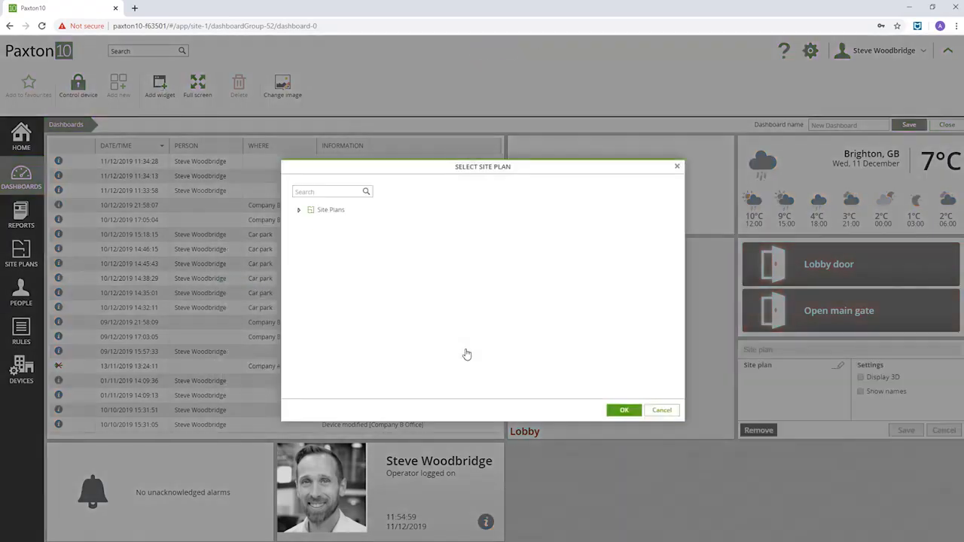
click(316, 225)
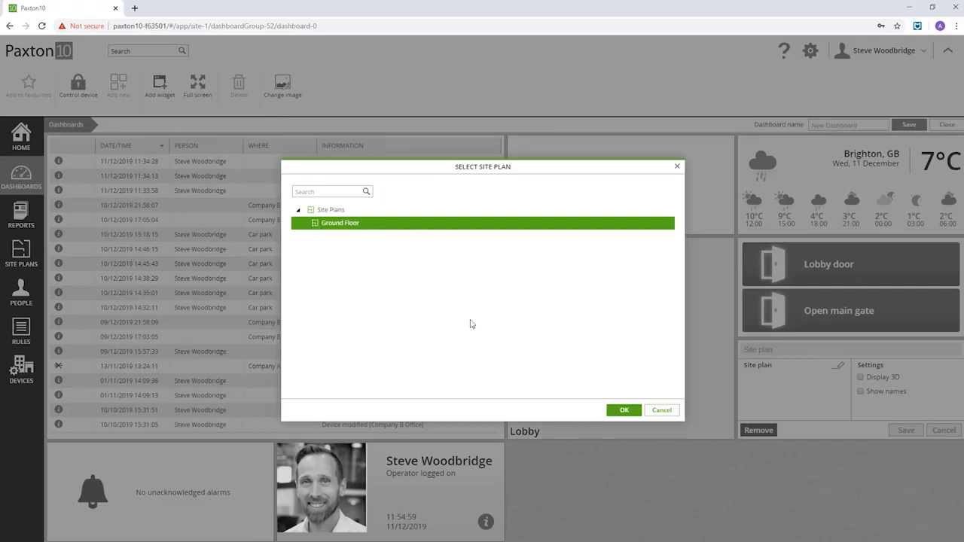
click(624, 411)
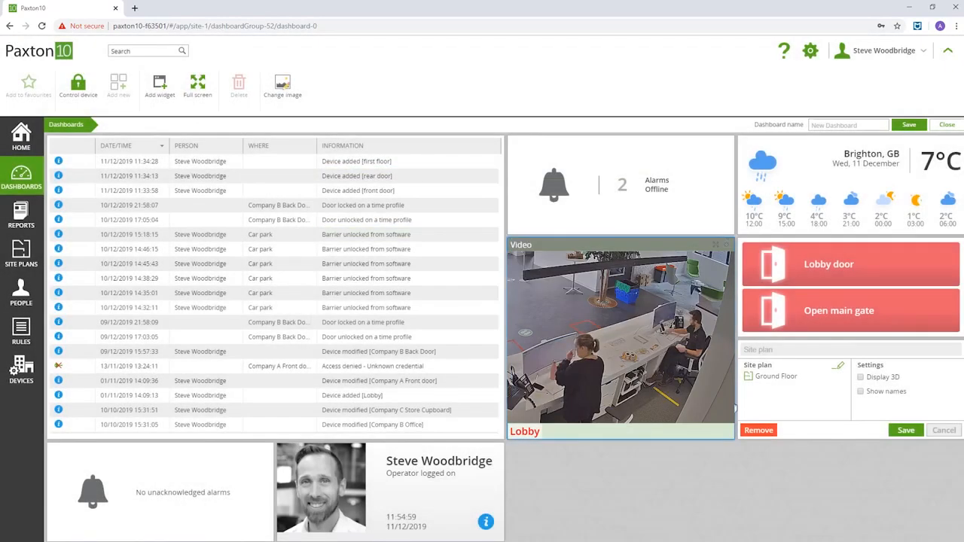
click(909, 430)
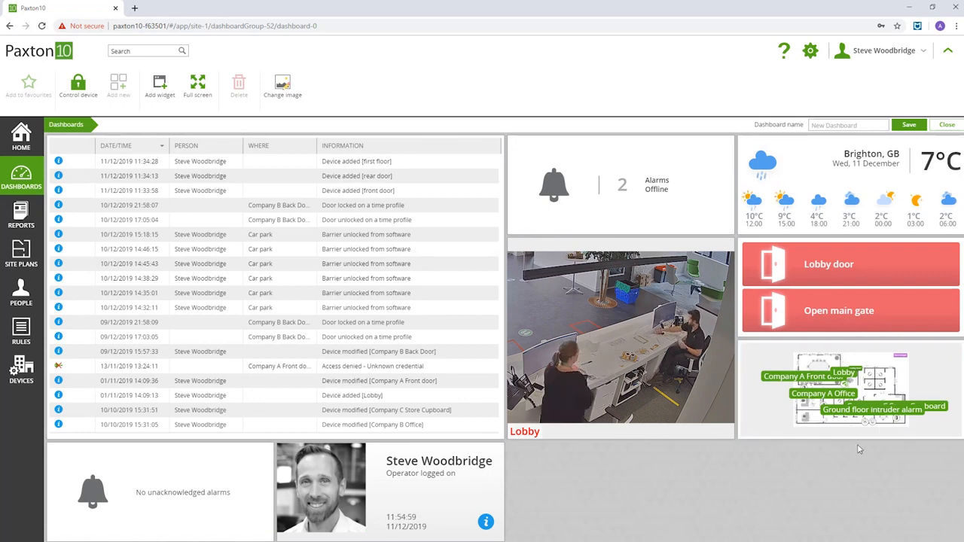
drag(856, 436, 855, 539)
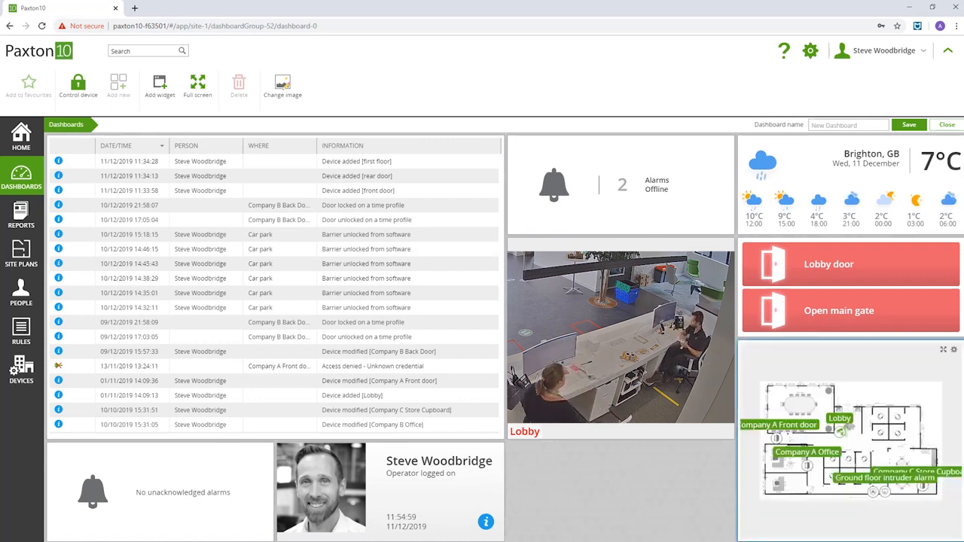
Add a Who's in today widget, showing 0 people in today, in the last free tile.
click(159, 85)
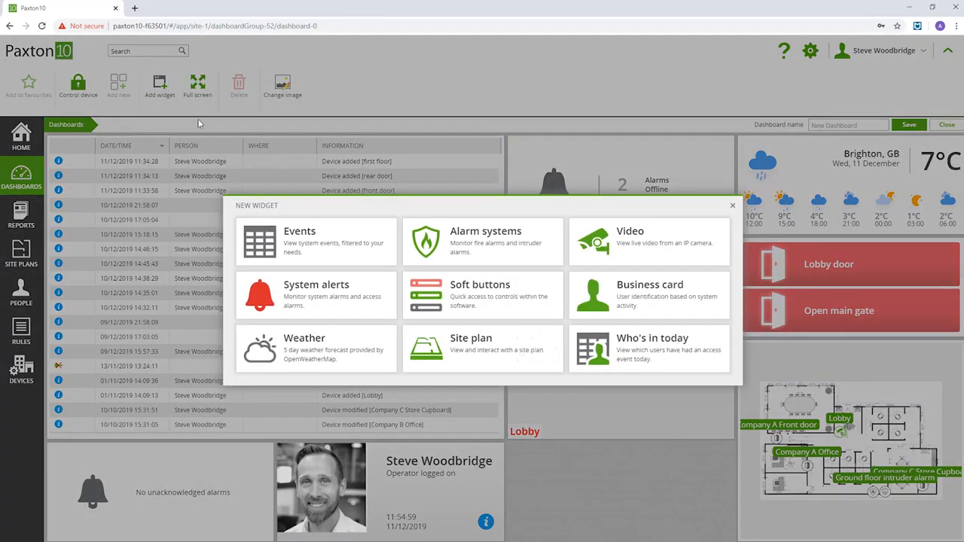
click(648, 348)
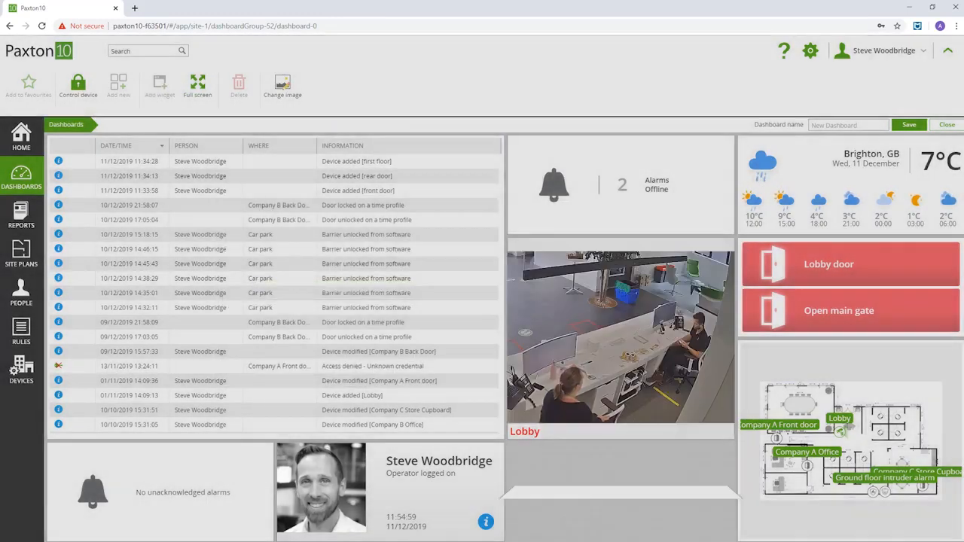
click(685, 533)
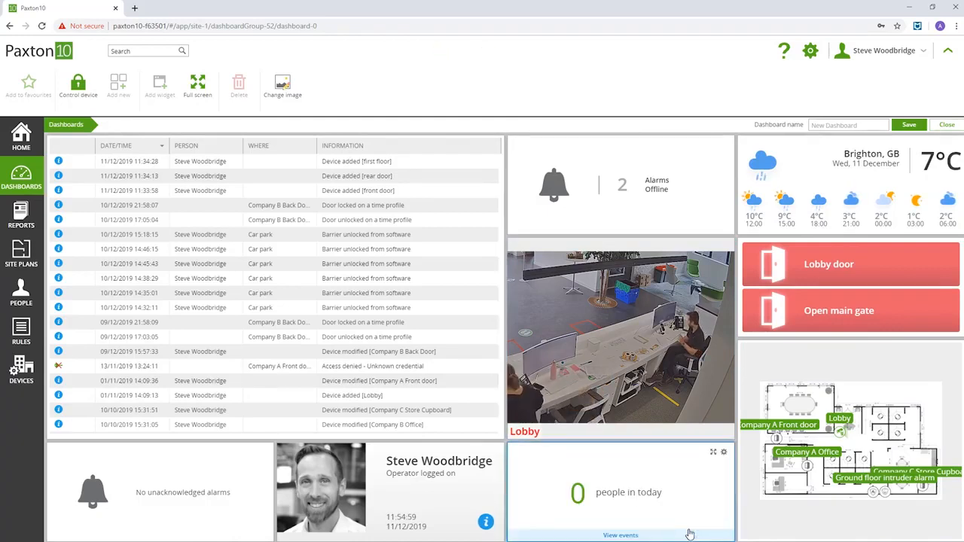
Name the dashboard after the user, save it, and return to the Dashboards list.
click(842, 125)
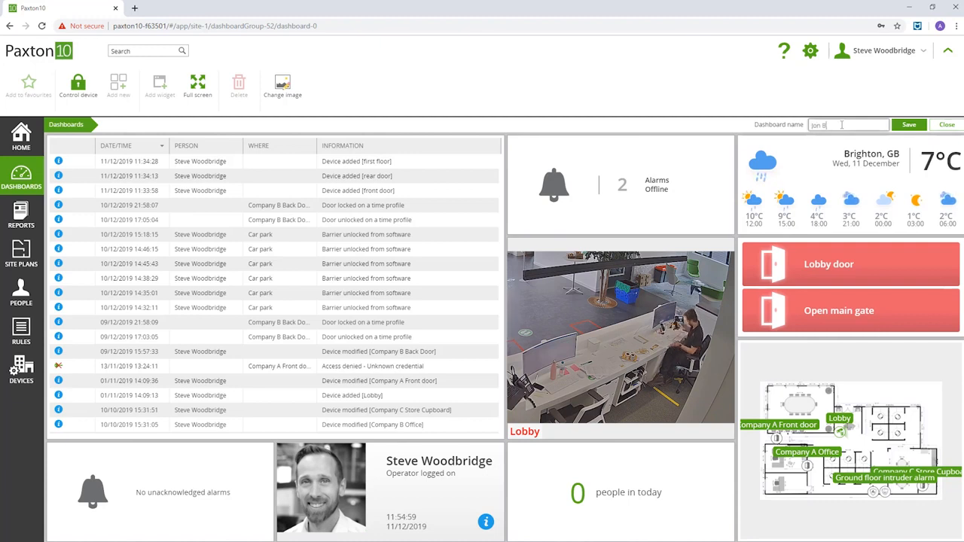
click(912, 129)
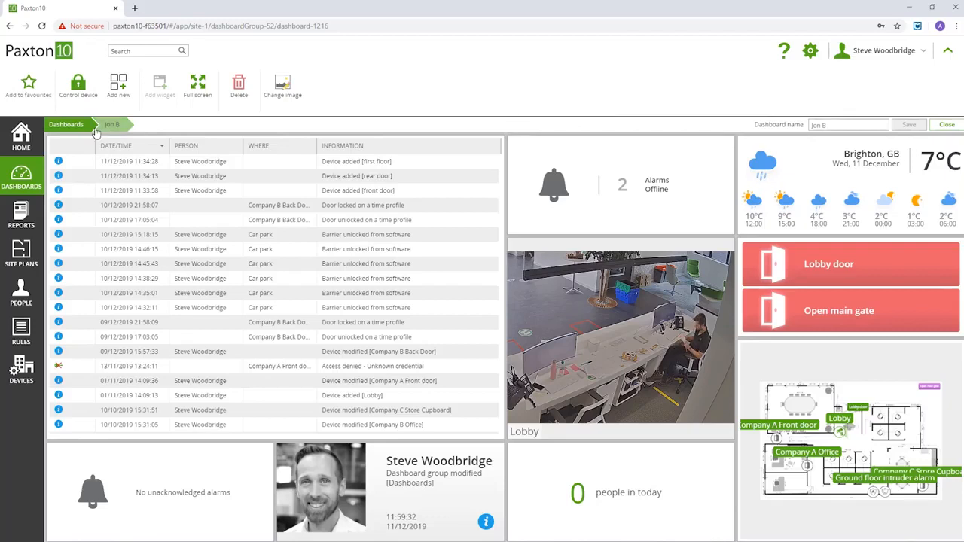
click(68, 125)
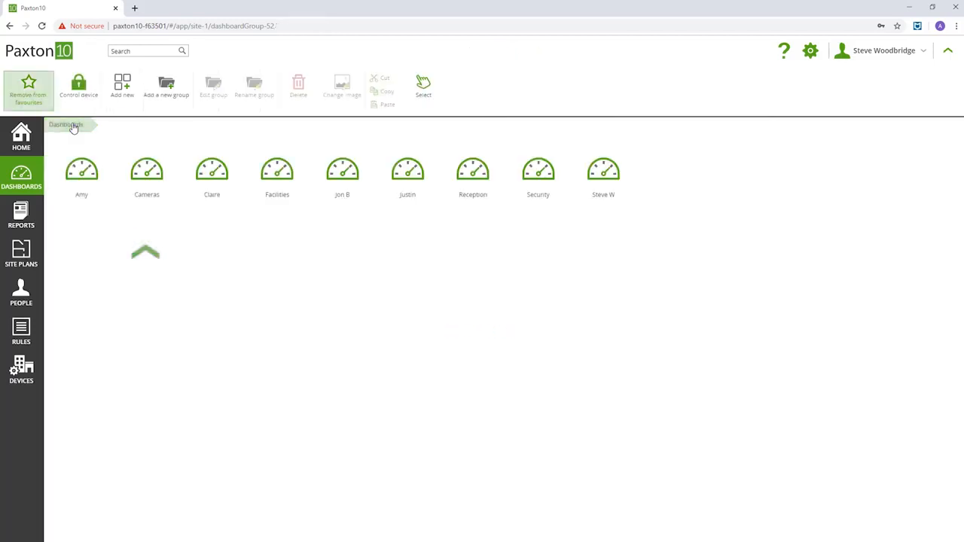
click(144, 175)
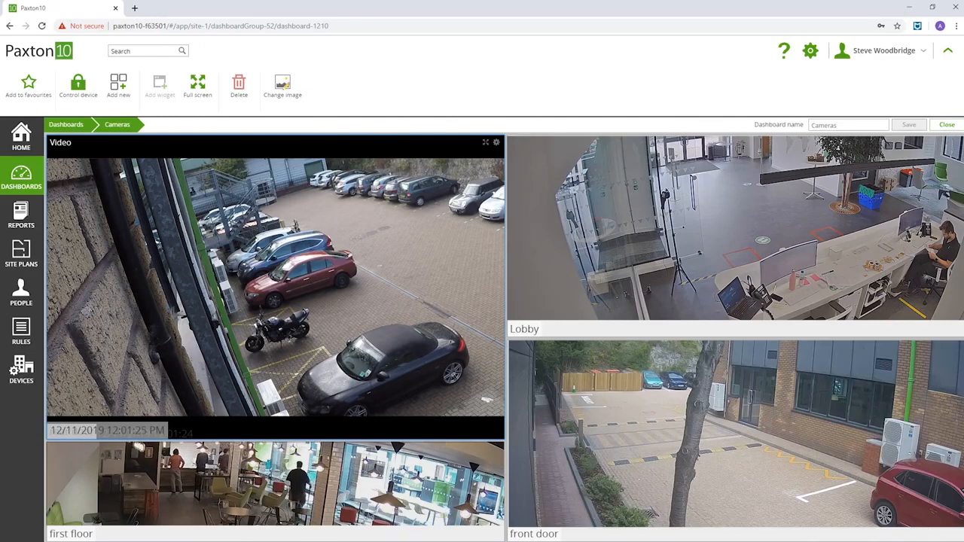
click(67, 126)
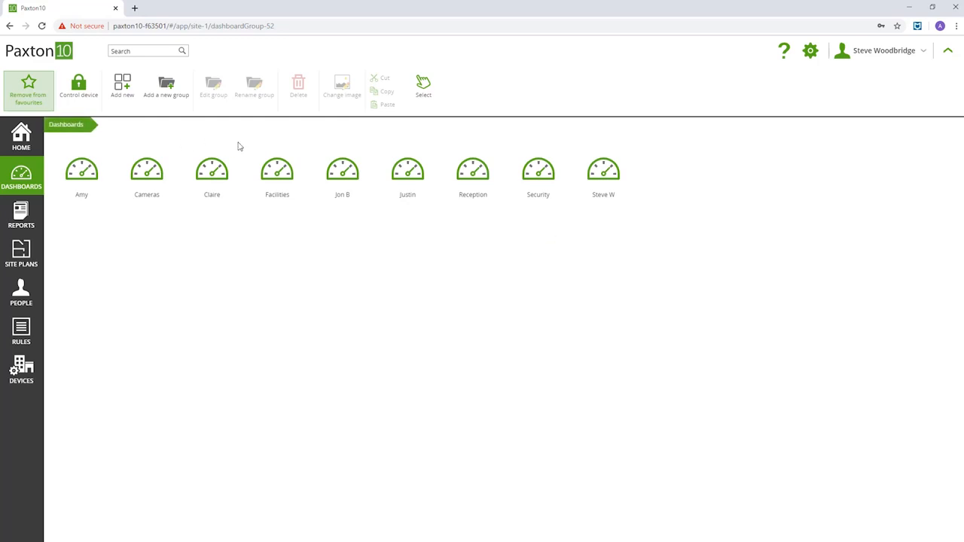
click(539, 173)
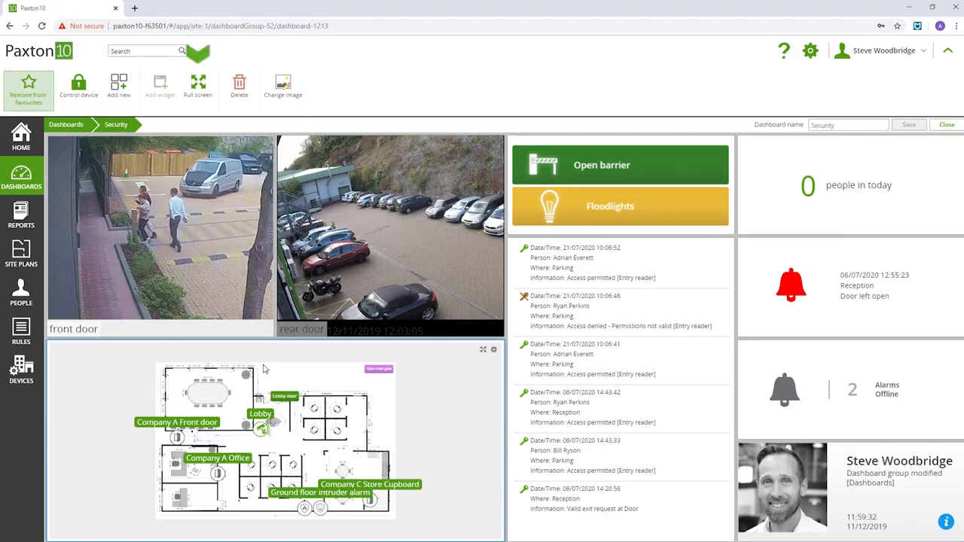
click(199, 102)
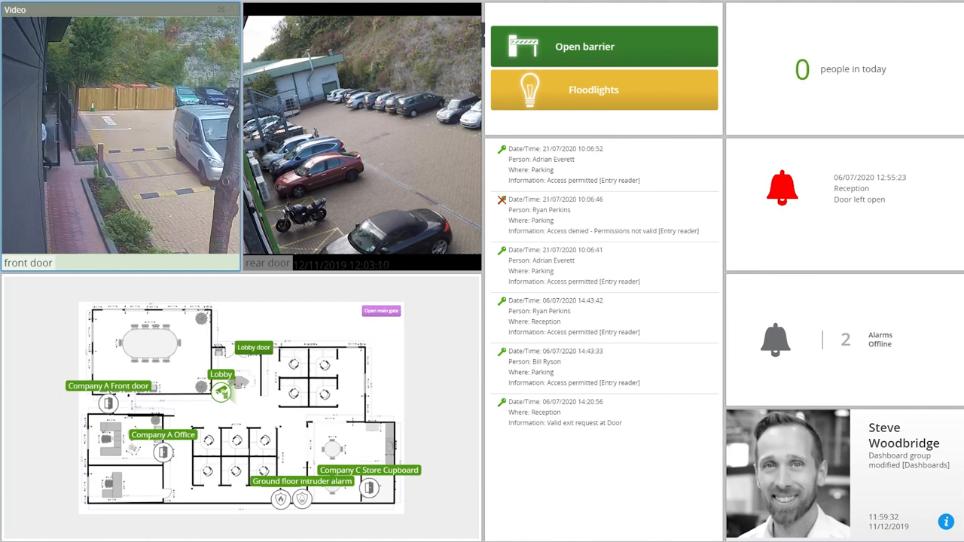
key(Escape)
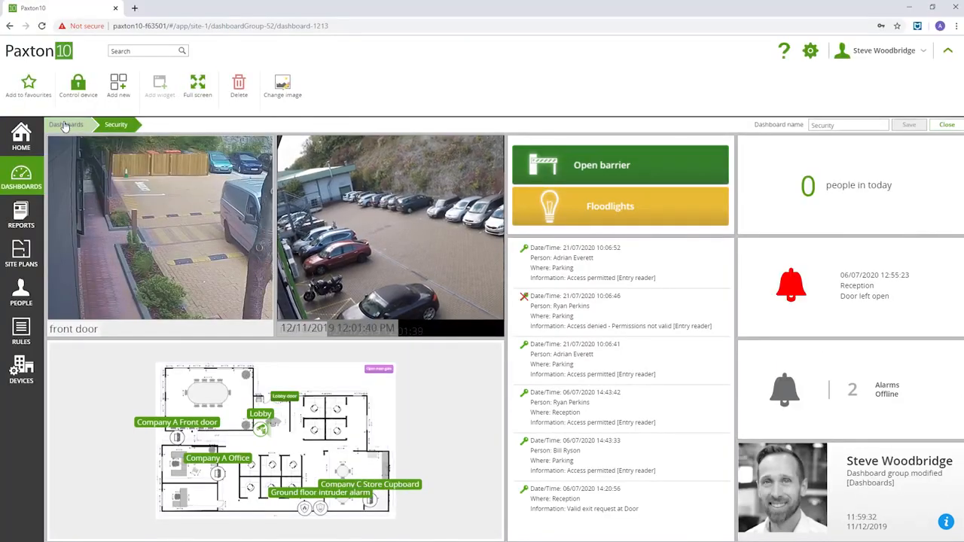
click(65, 125)
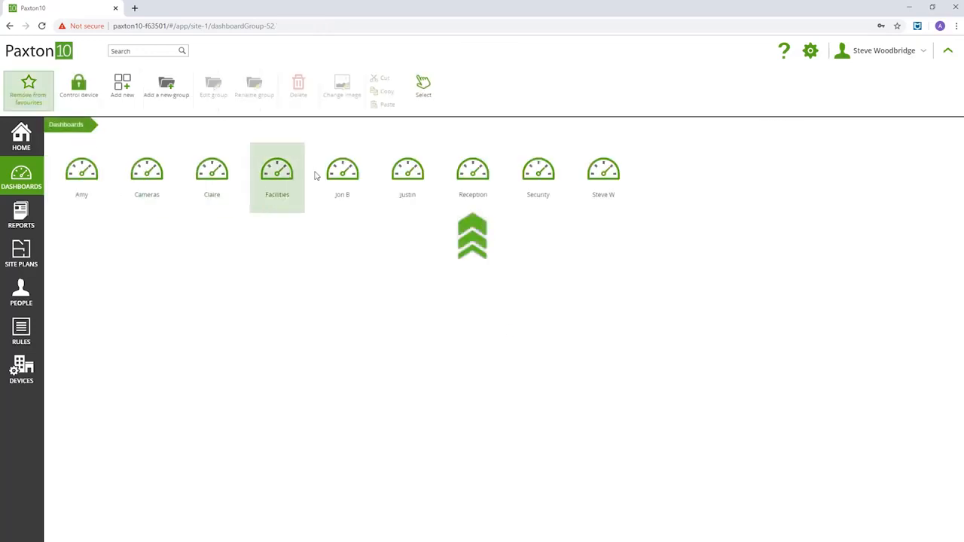
click(470, 180)
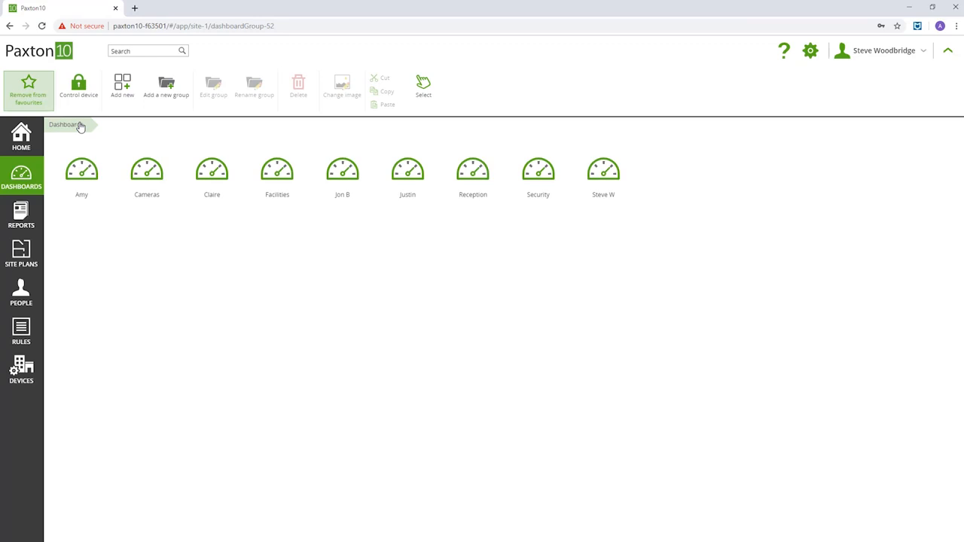
Favourite the Security dashboard from its context menu and return to the home page.
right_click(531, 175)
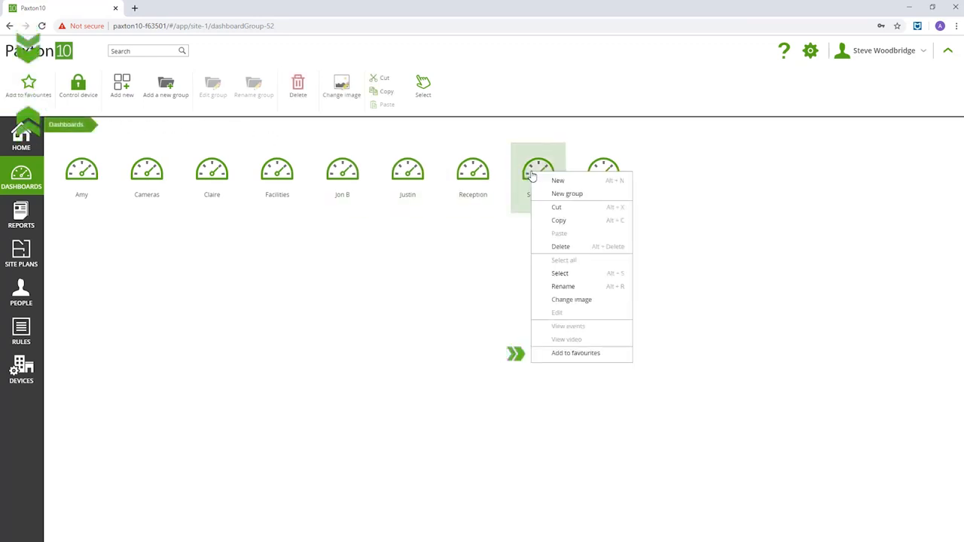
click(557, 354)
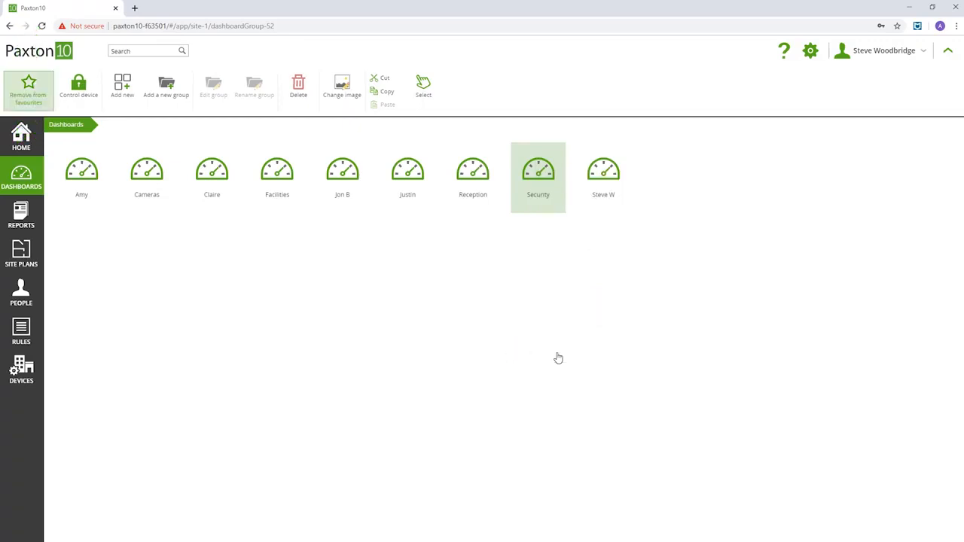
click(21, 137)
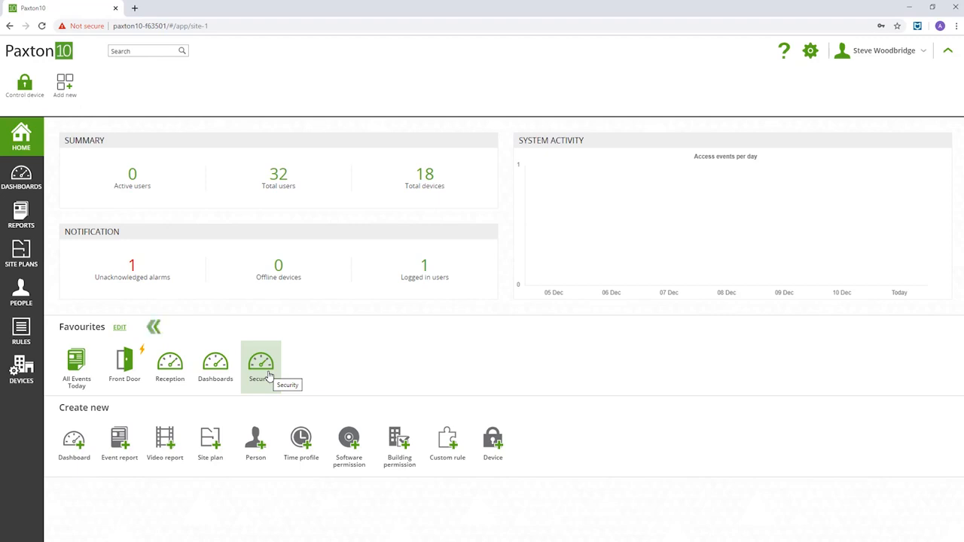
In the Favourites options, choose Security as the on start-up page and confirm with OK.
click(119, 329)
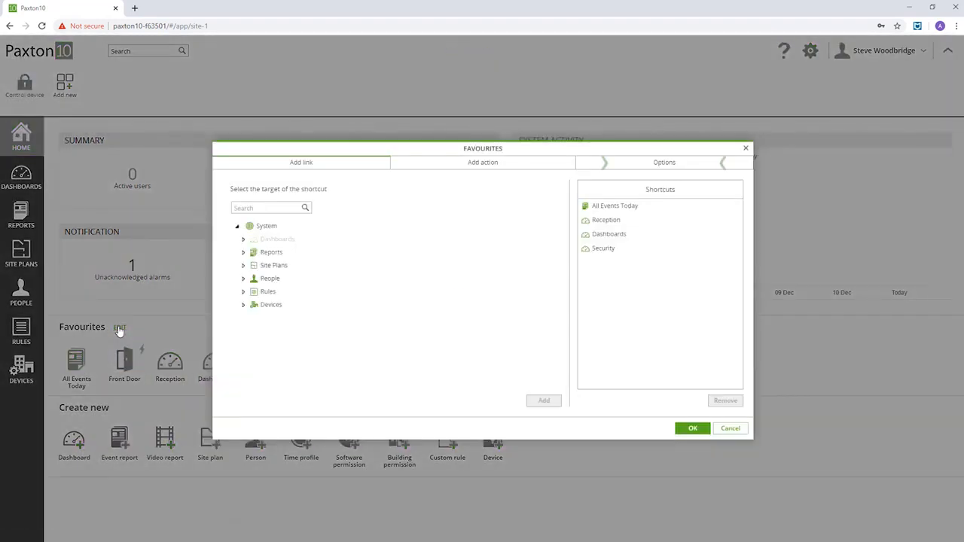
click(667, 166)
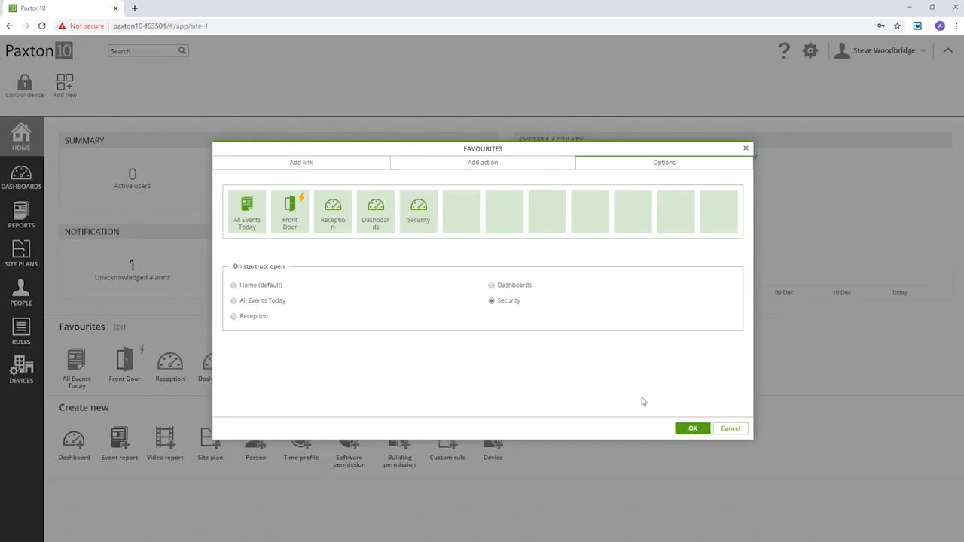
click(689, 430)
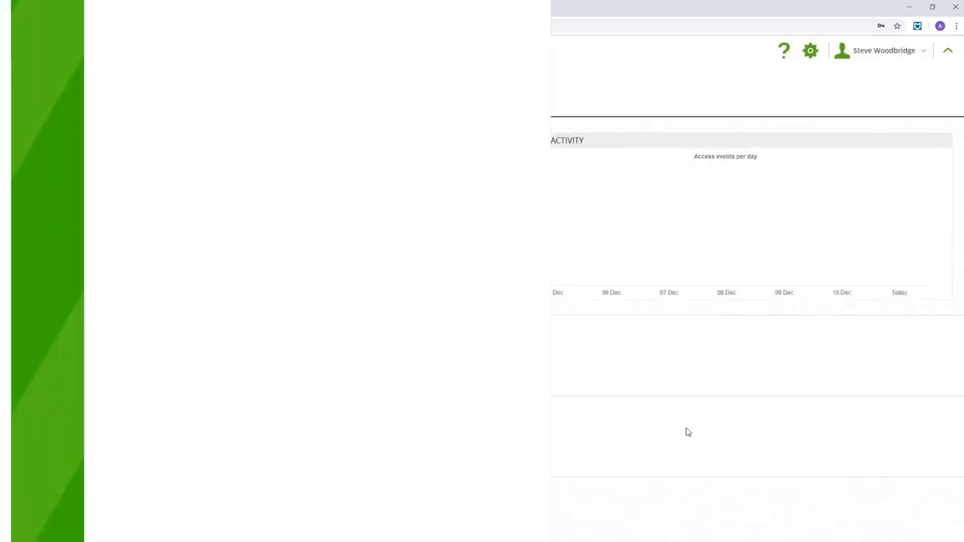